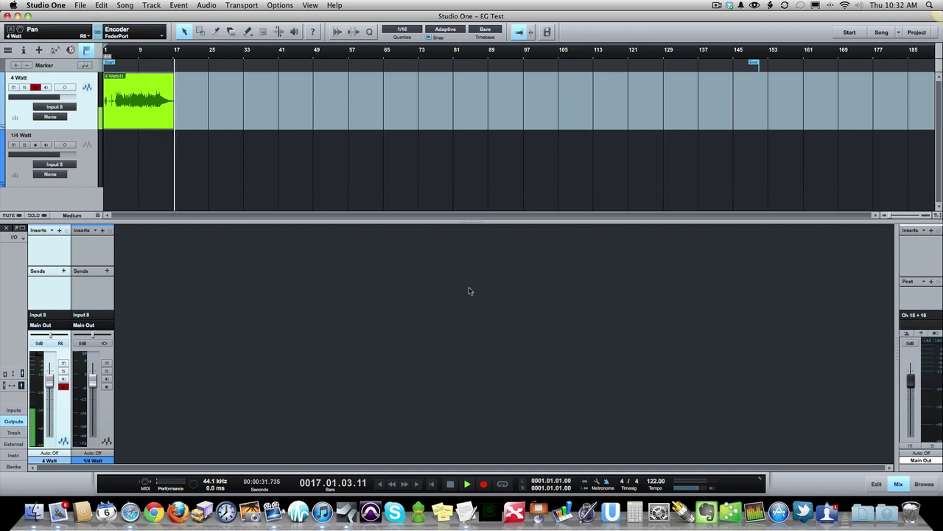
Stop the 4 Watt recording, then record and stop another take
key("space")
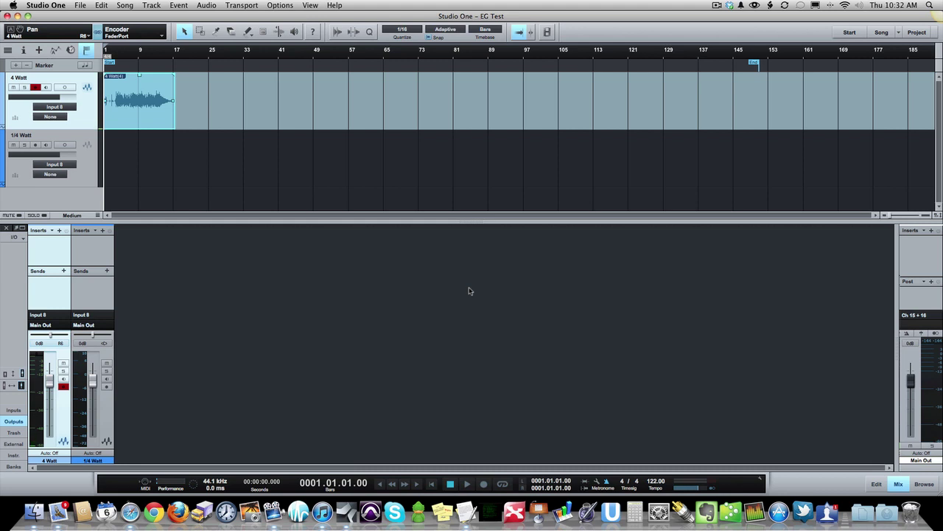
key("KP_Multiply")
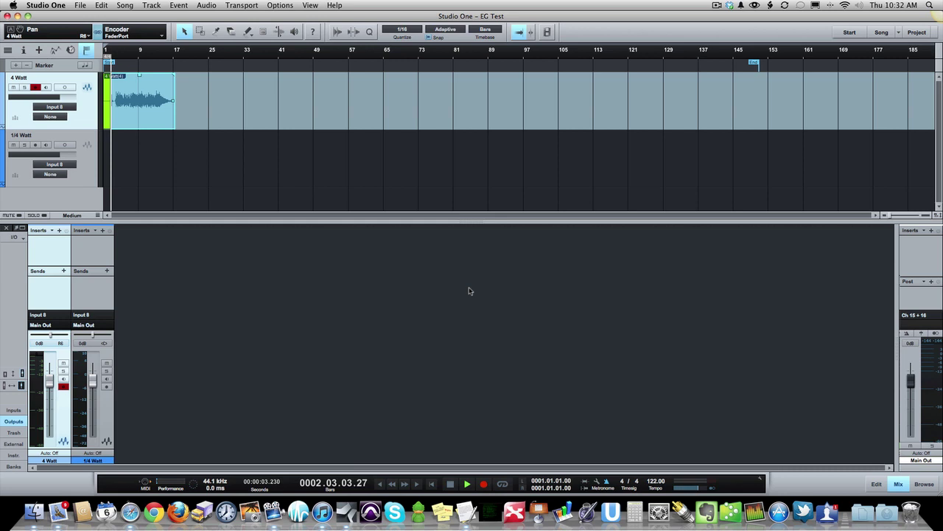
key("space")
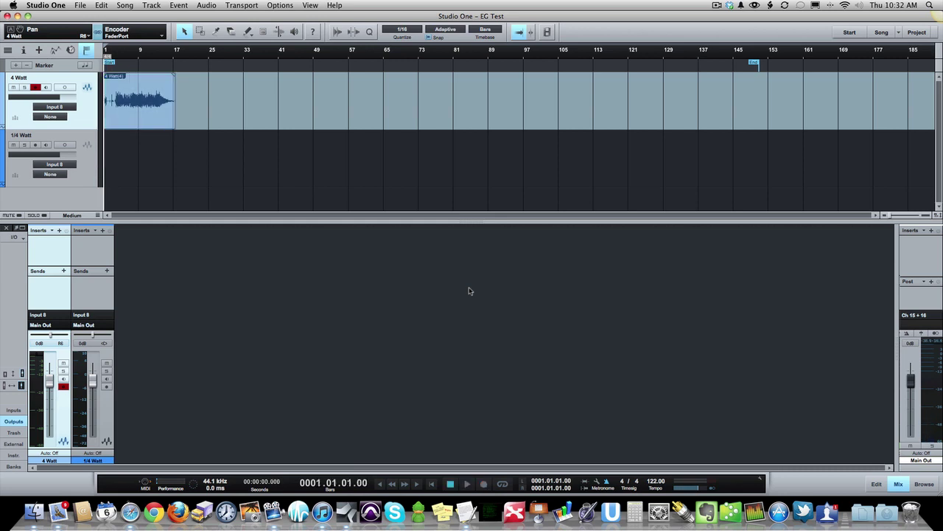
Select the 1/4 Watt track and arm it for recording
key("r")
key("Down")
key("r")
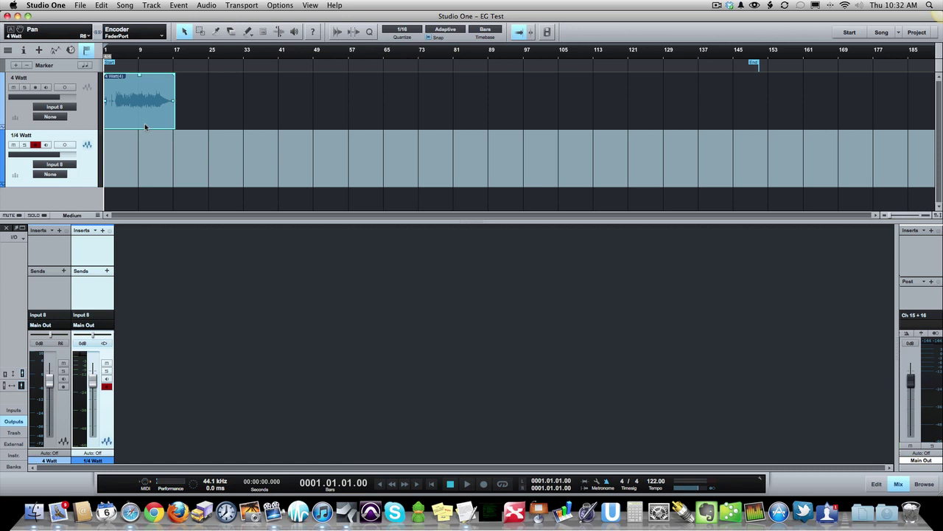
Move the recorded event down into the 1/4 Watt lane and arm the 4 Watt track
left_click_drag(144, 123, 144, 155)
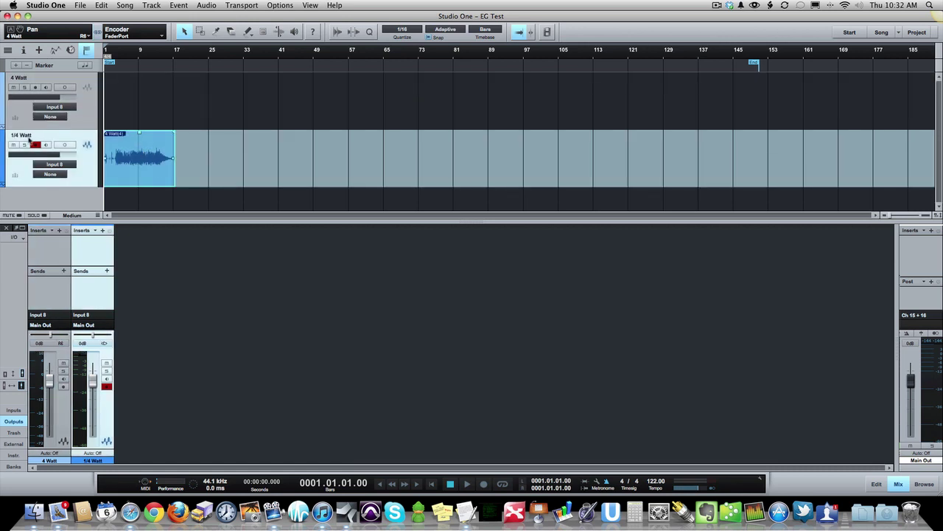
left_click(35, 88)
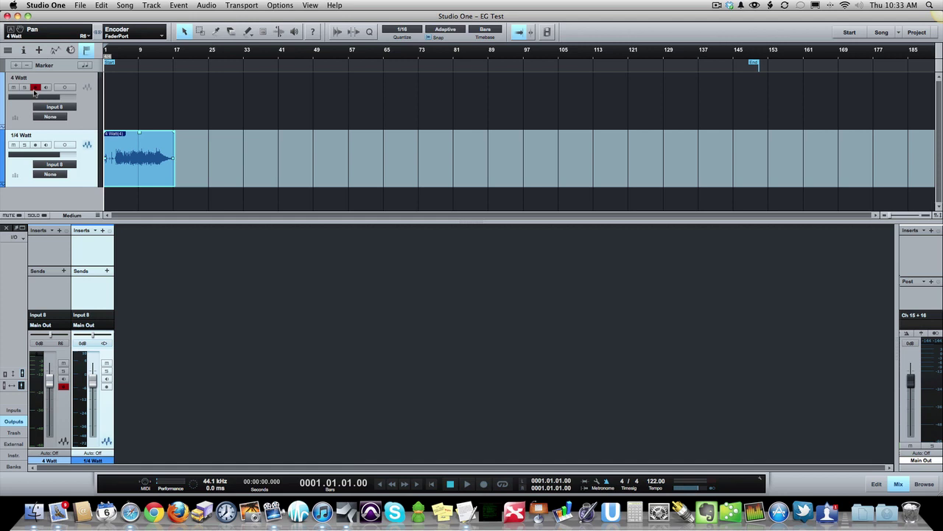
Mute the 1/4 Watt track and record a new 4 Watt take ending near bar 16
key("shift+m")
key("KP_Multiply")
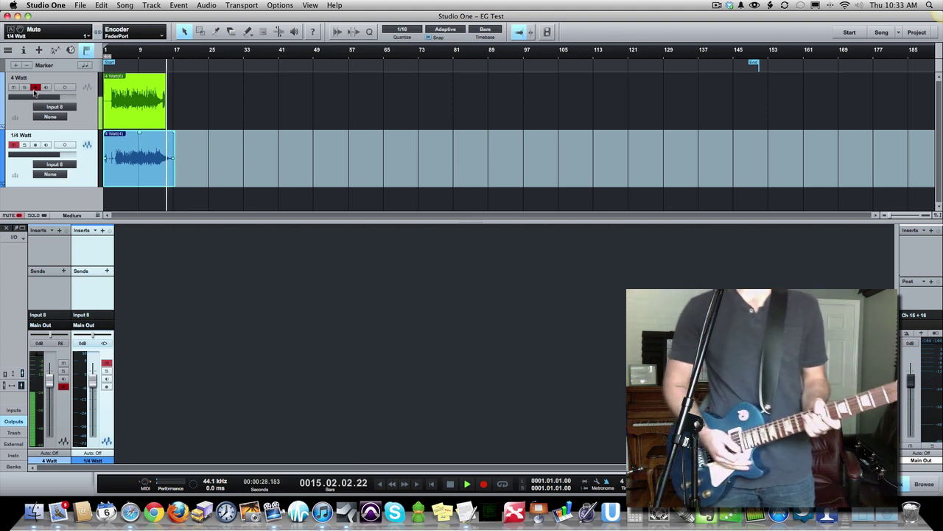
key("space")
key("space")
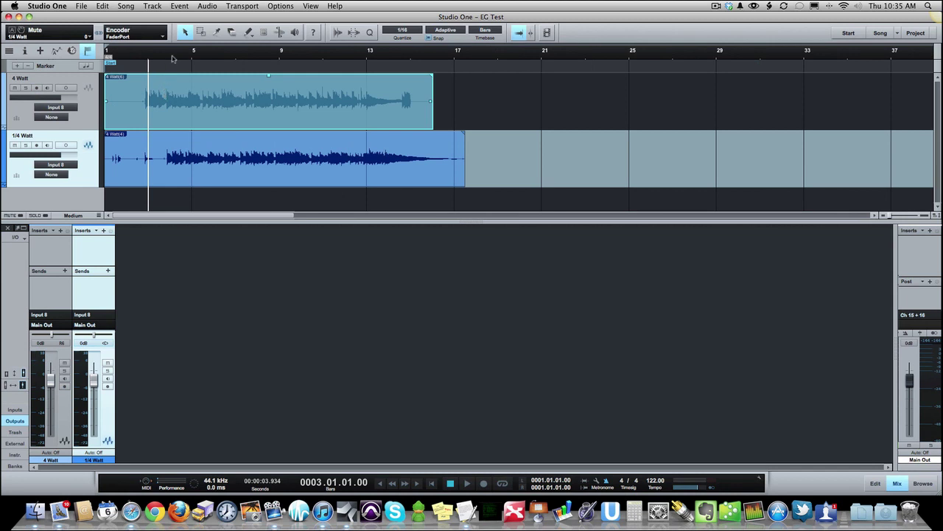
Shift the 4 Watt take right so it lines up with the 1/4 Watt take
left_click_drag(159, 92, 181, 95)
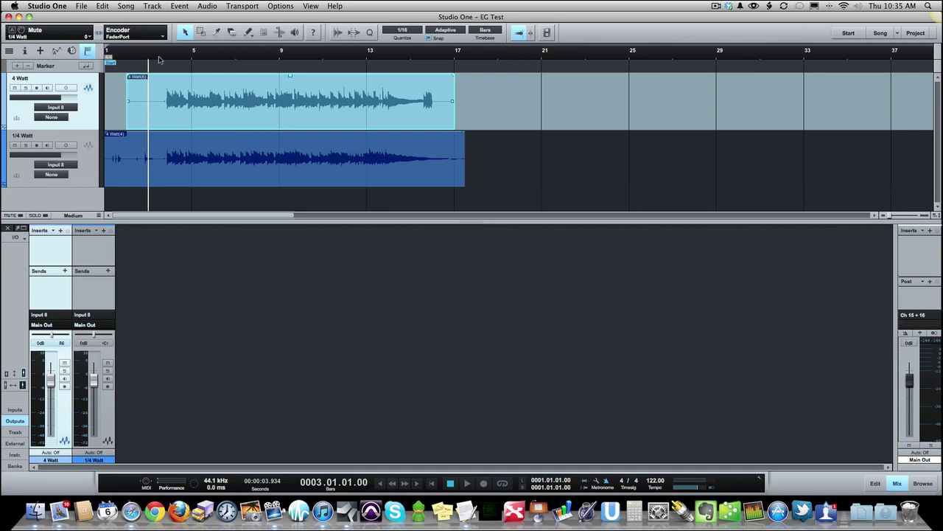
left_click(172, 146)
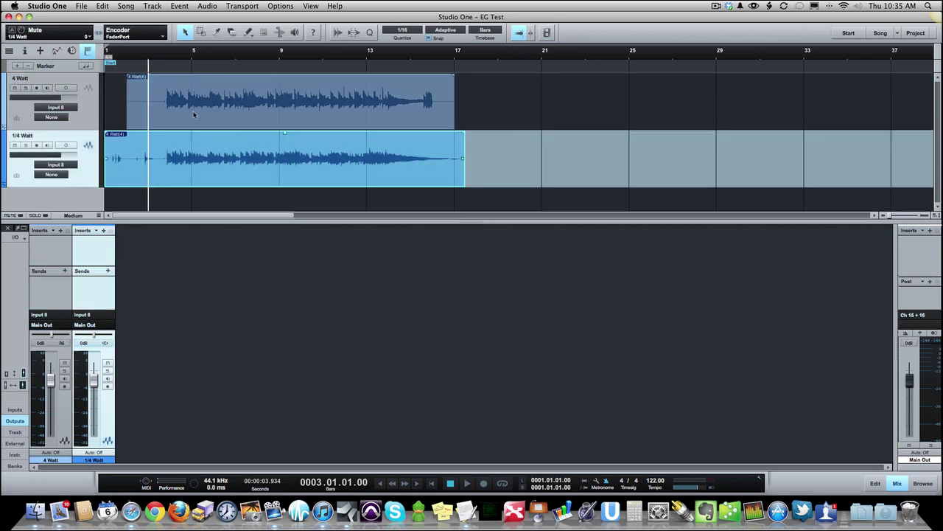
left_click(196, 115)
Normalize the 1/4 Watt event's audio and zoom in on the opening bars
left_click(216, 150)
right_click(242, 144)
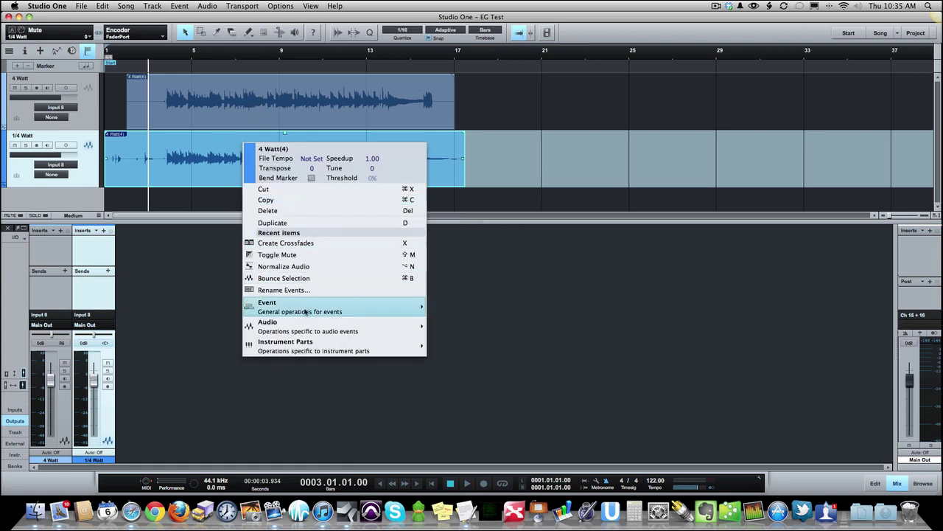
mouse_move(306, 312)
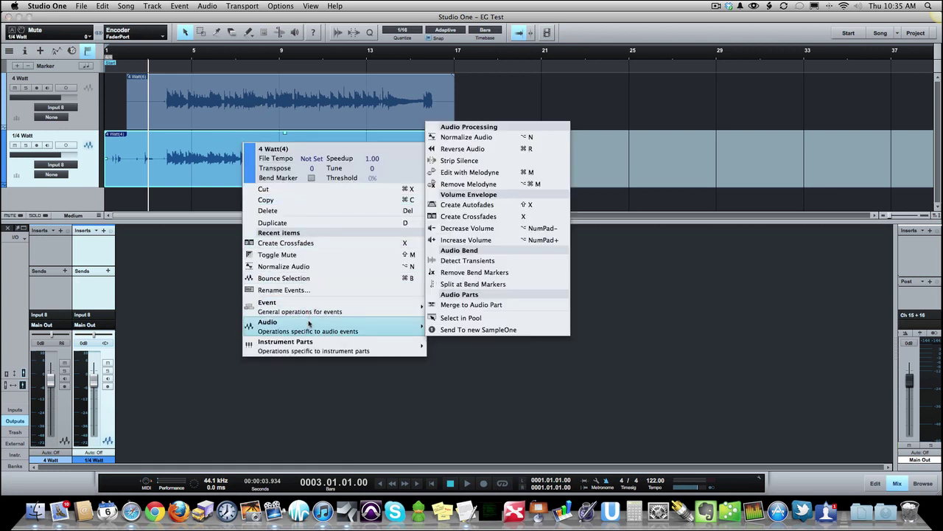
left_click(516, 137)
left_click(381, 111)
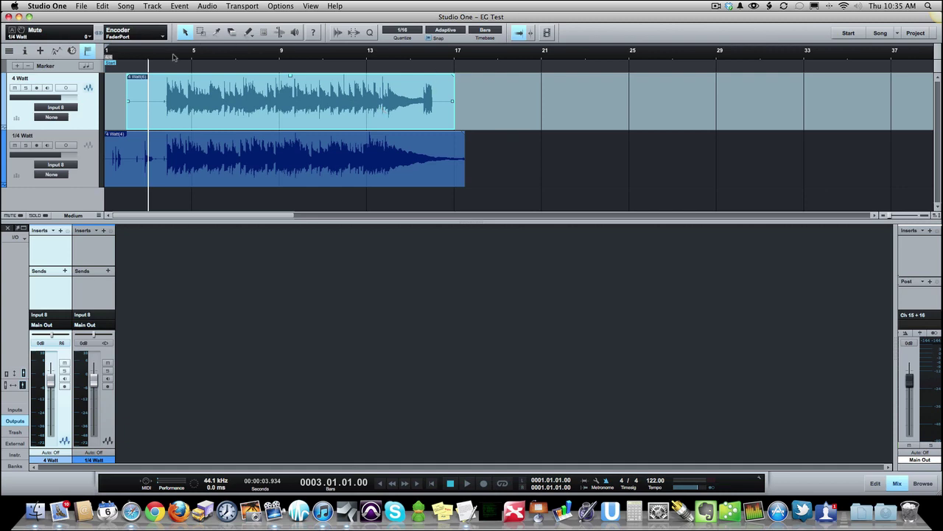
left_click_drag(174, 57, 175, 84)
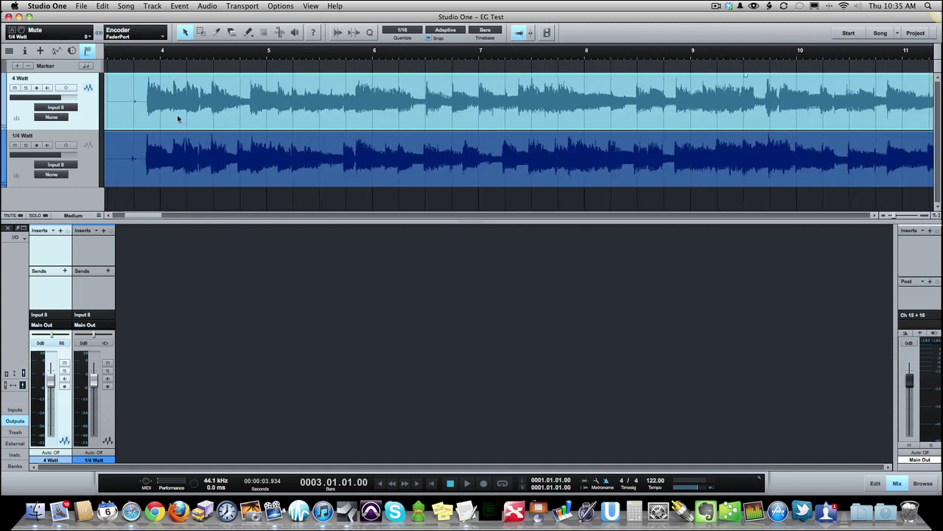
Solo the 1/4 Watt track and play it from bar 3.4
left_click(26, 145)
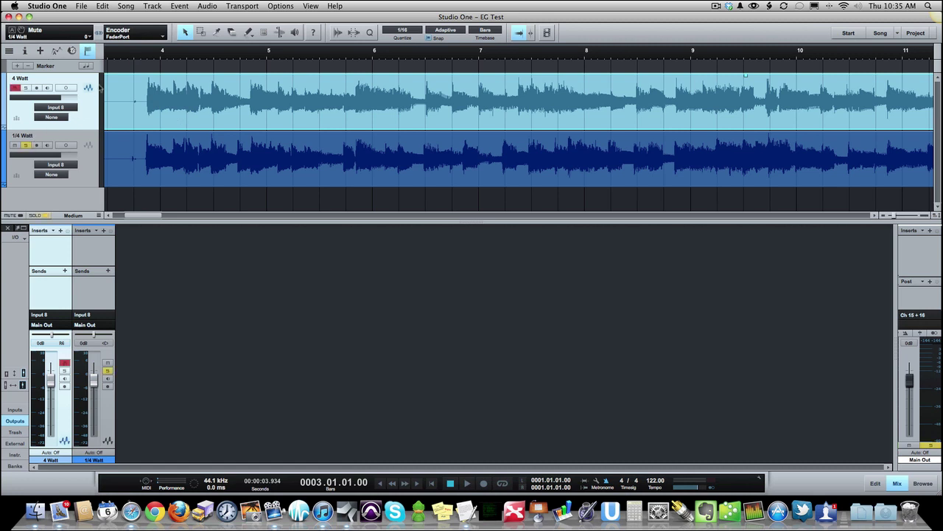
left_click(132, 59)
key("space")
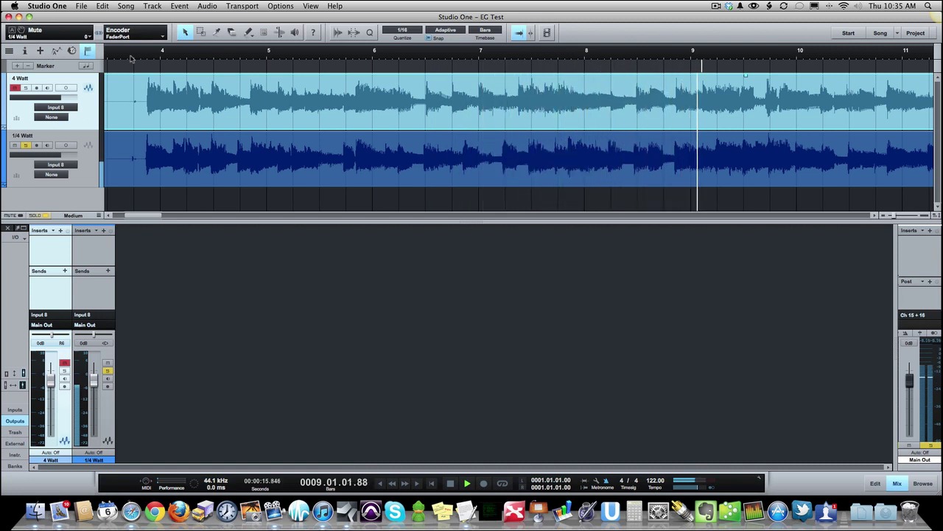
key("space")
Solo the 4 Watt track with 1/4 Watt muted and play again
key("s")
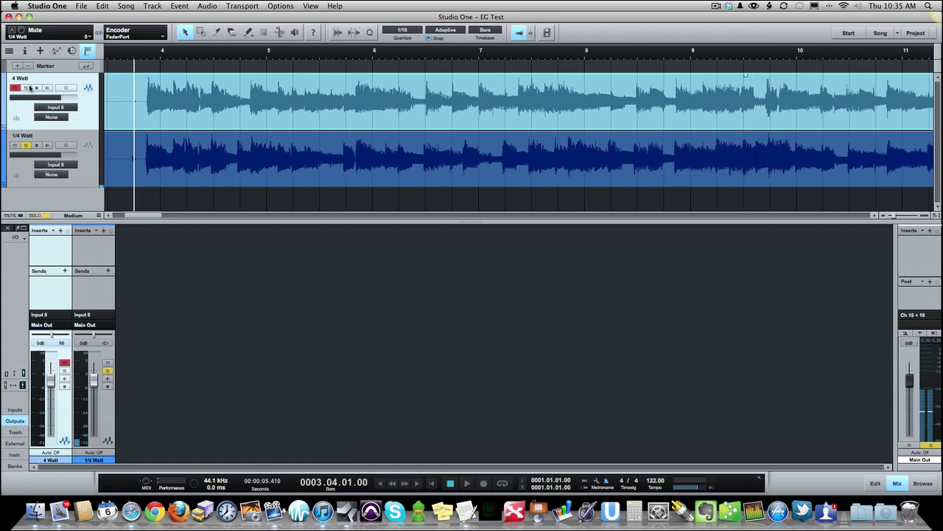
key("m")
left_click(24, 145)
key("space")
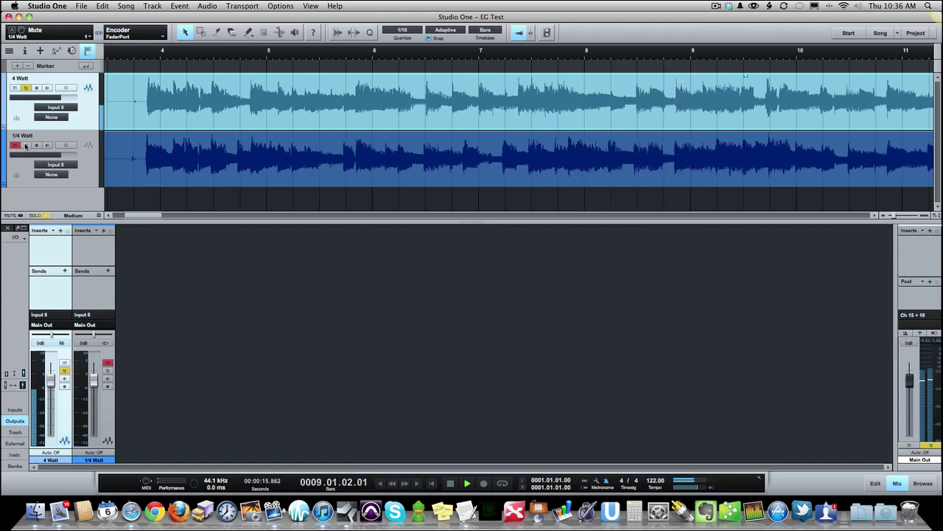
Alternate solo and mute between the two tracks during playback, then stop at bar 3.4
left_click(25, 145)
left_click(15, 145)
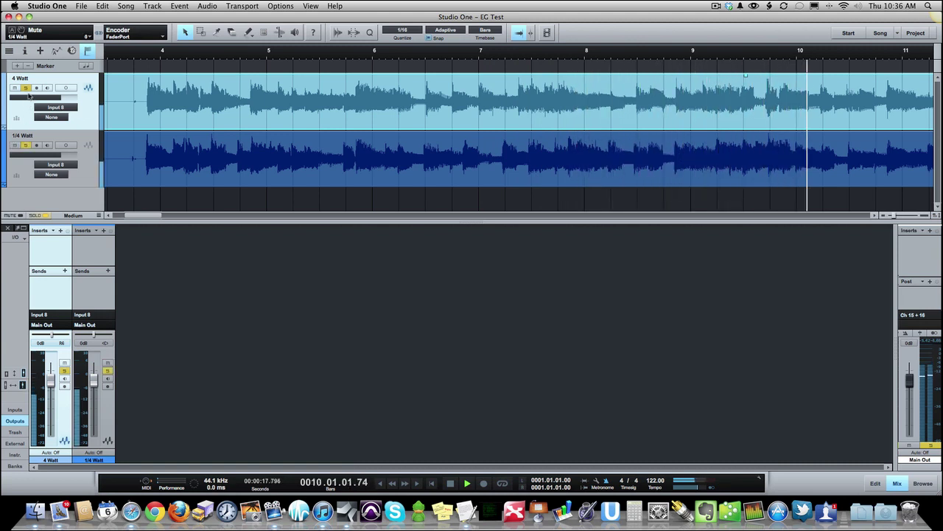
left_click(26, 88)
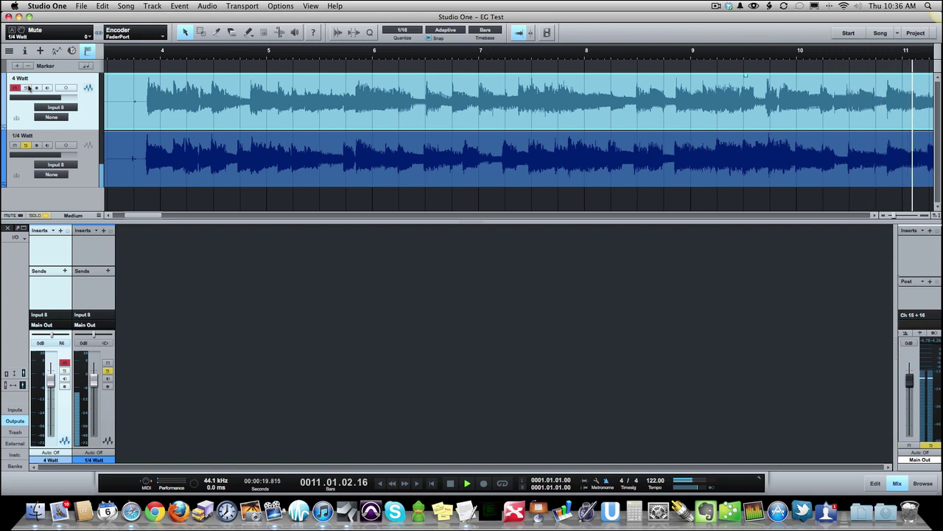
left_click(26, 87)
left_click(14, 88)
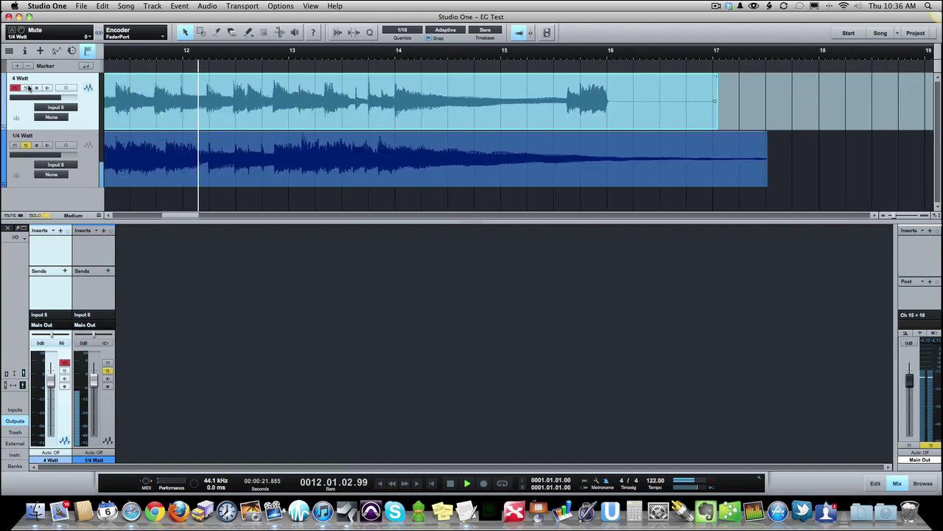
left_click(15, 145)
left_click(25, 145)
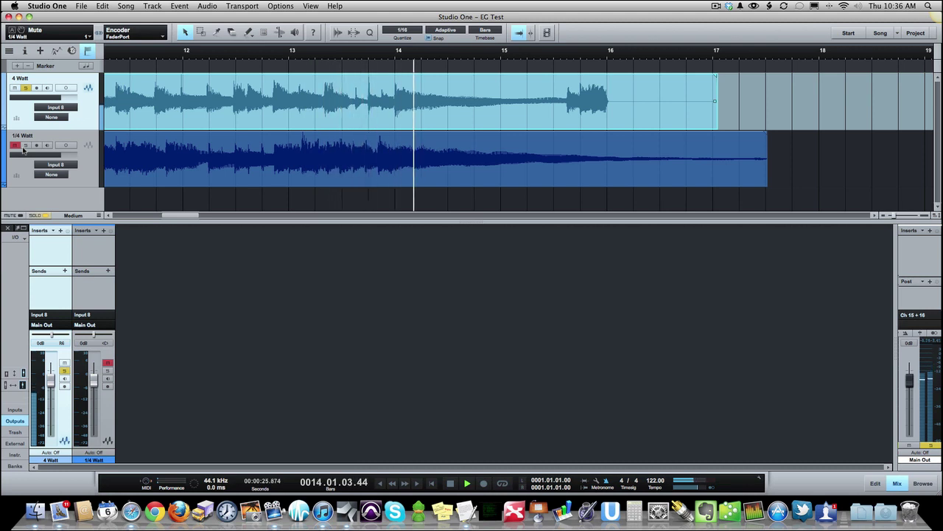
key("space")
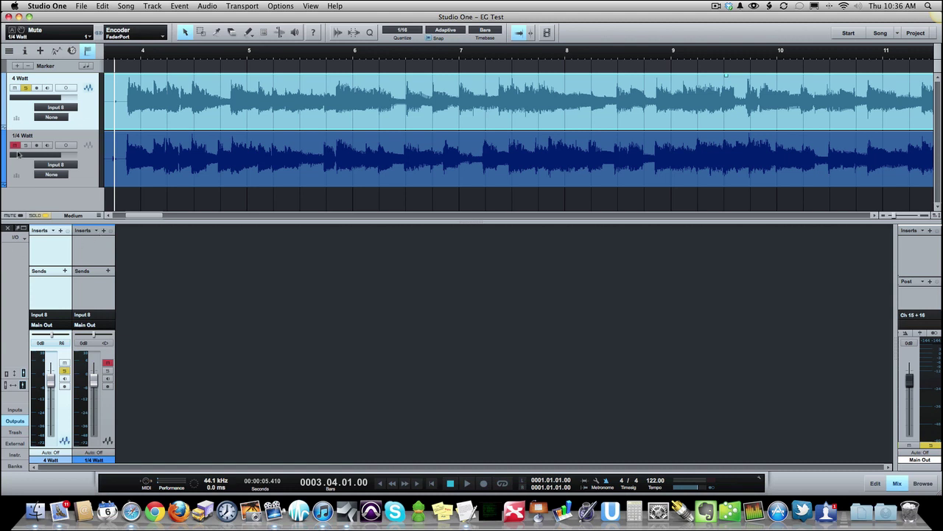
Reset the Solo and Mute states on both tracks so both takes can play
left_click(14, 145)
left_click(25, 144)
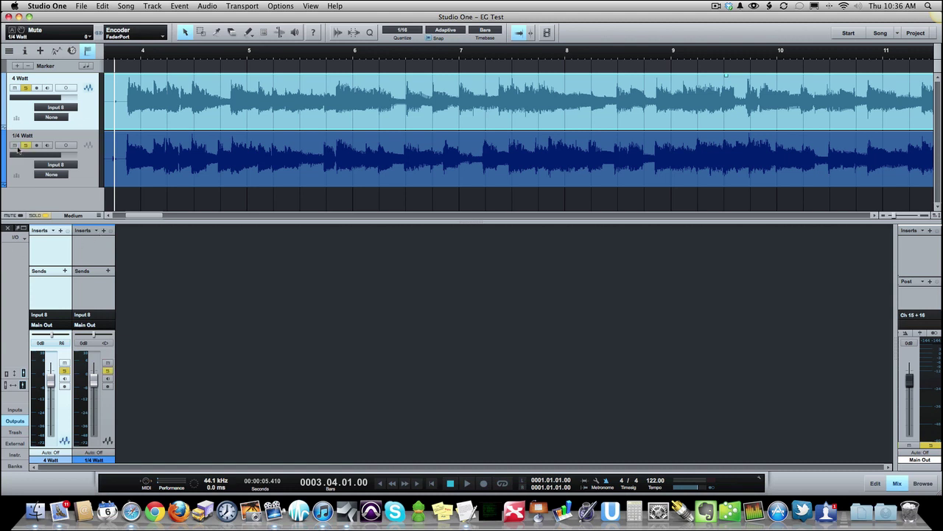
left_click(26, 89)
left_click(25, 145)
scroll(135, 96, "up", 3)
scroll(146, 94, "left", 2)
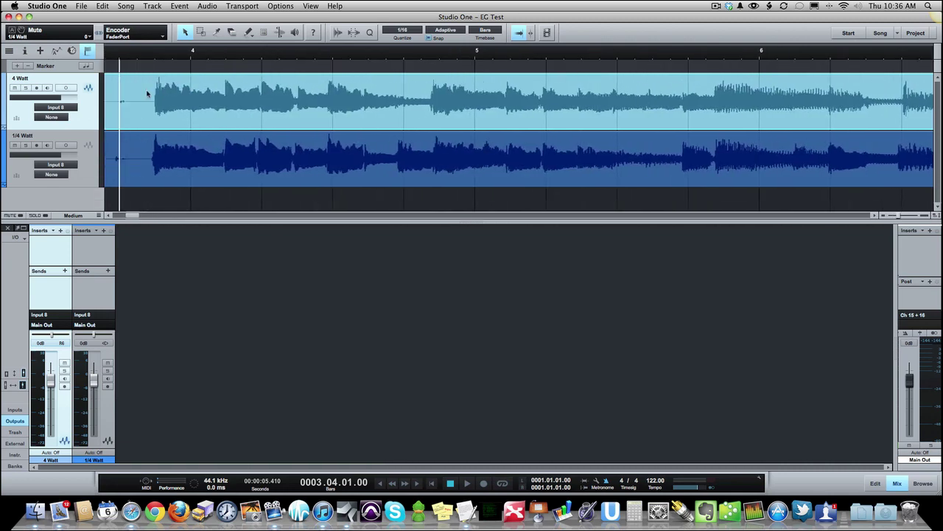
Solo the 1/4 Watt take and play it back, stopping at bar 3.4
left_click(26, 145)
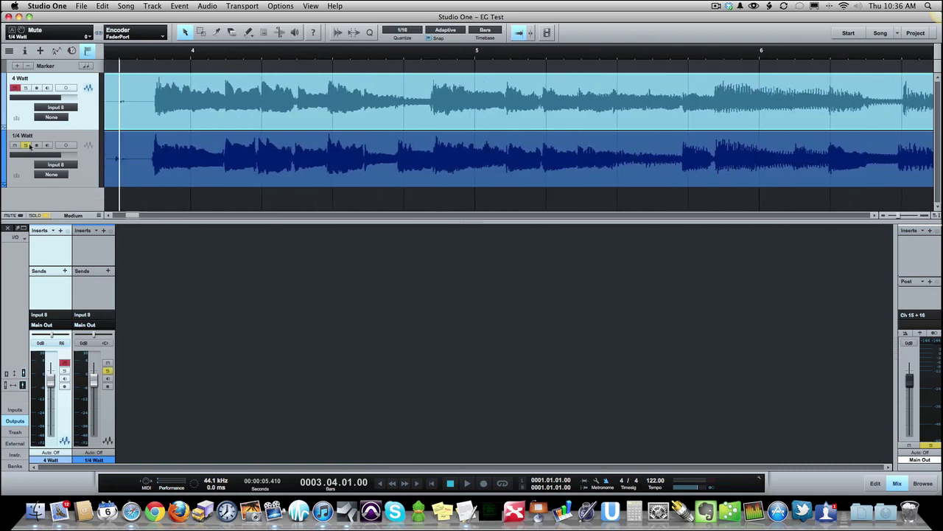
key("space")
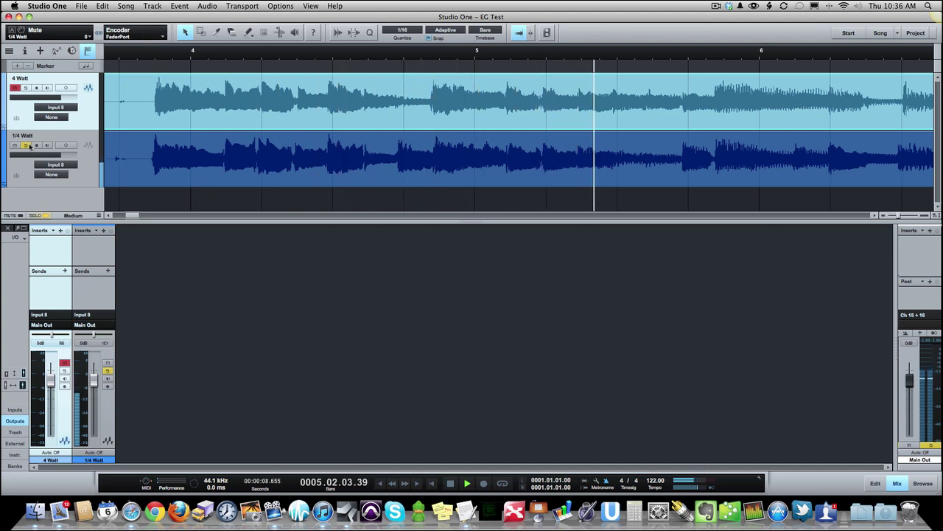
key("space")
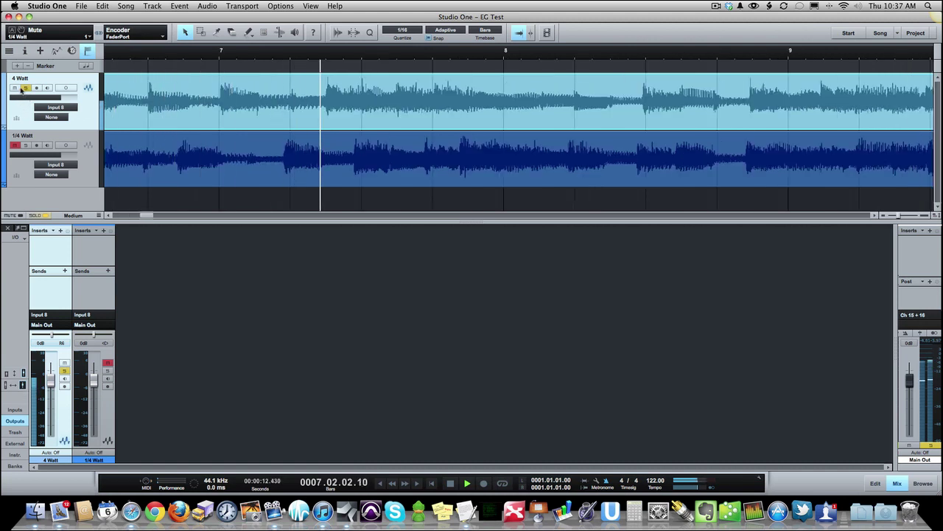
left_click(26, 145)
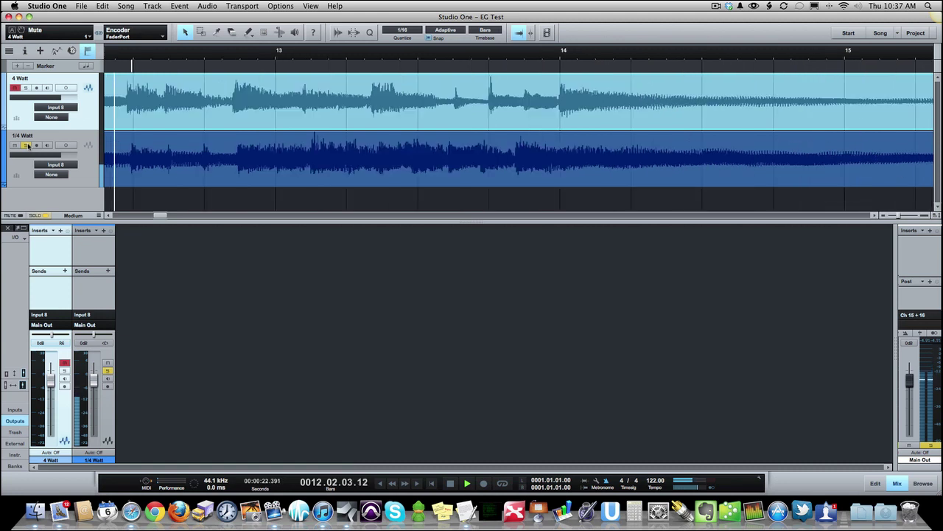
key("space")
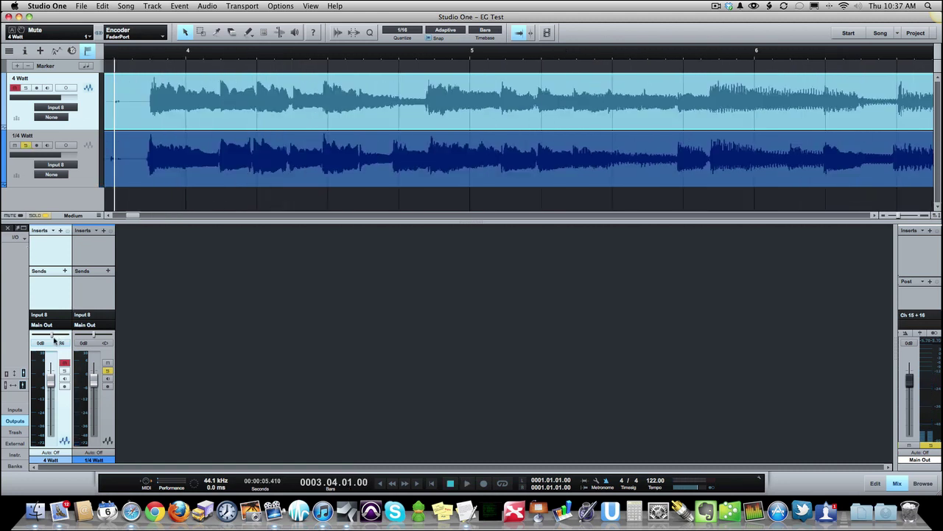
Centre the 4 Watt track's pan and adjust the 1/4 Watt track's pan
left_click(52, 337, "alt")
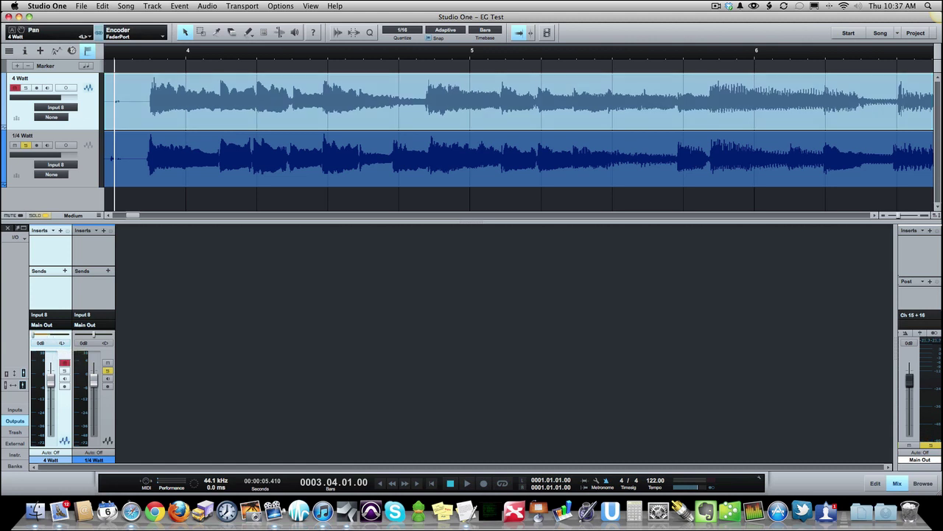
left_click_drag(95, 337, 152, 343)
scroll(170, 62, "down", 5)
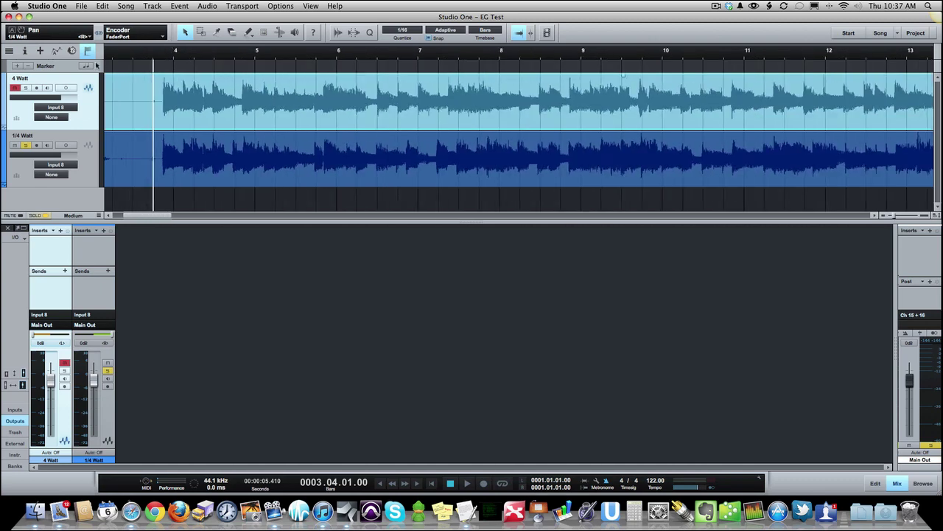
Clear the solos on both tracks and zoom in on the start of the takes
left_click(14, 88)
left_click(25, 88)
left_click(25, 144)
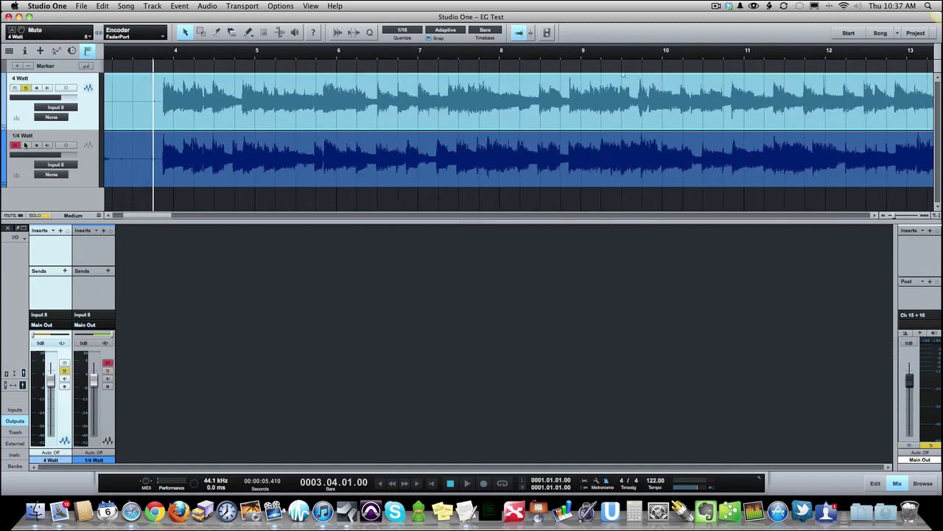
left_click(26, 87)
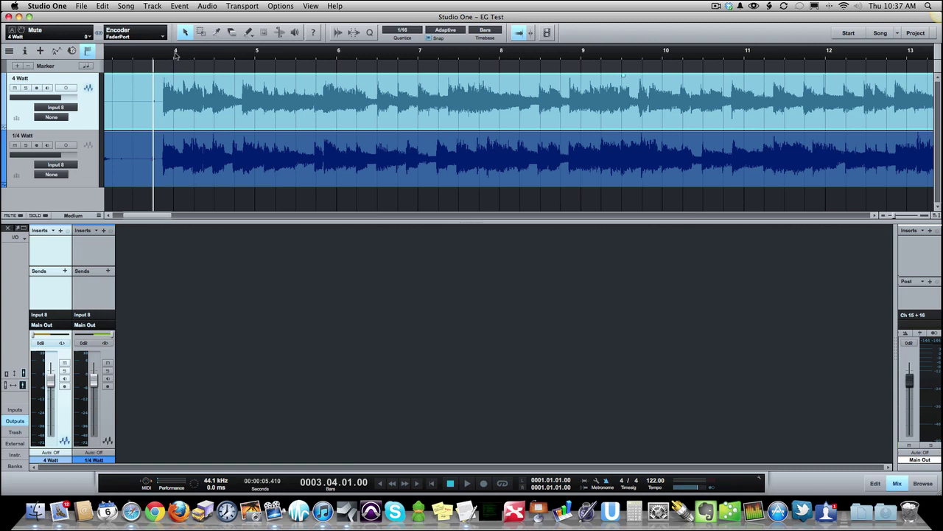
scroll(178, 62, "down", 10)
scroll(178, 53, "up", 10)
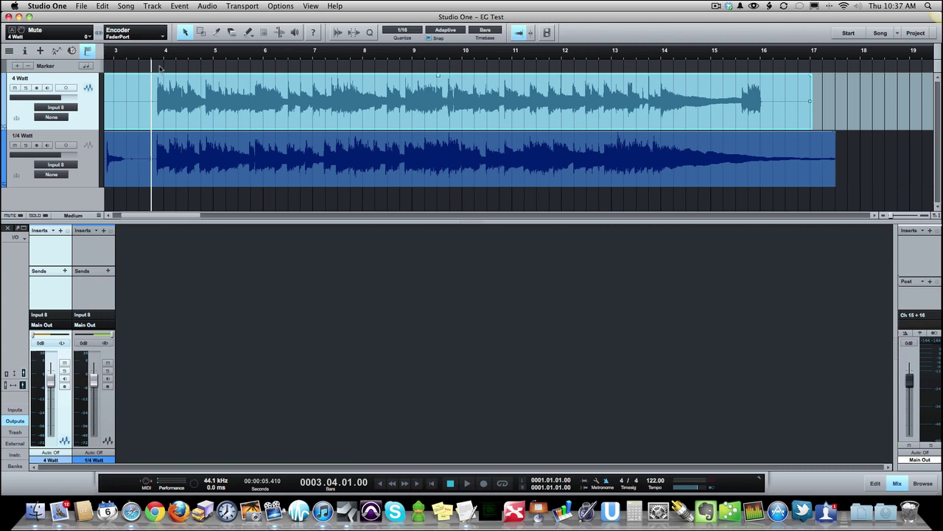
left_click_drag(159, 61, 158, 75)
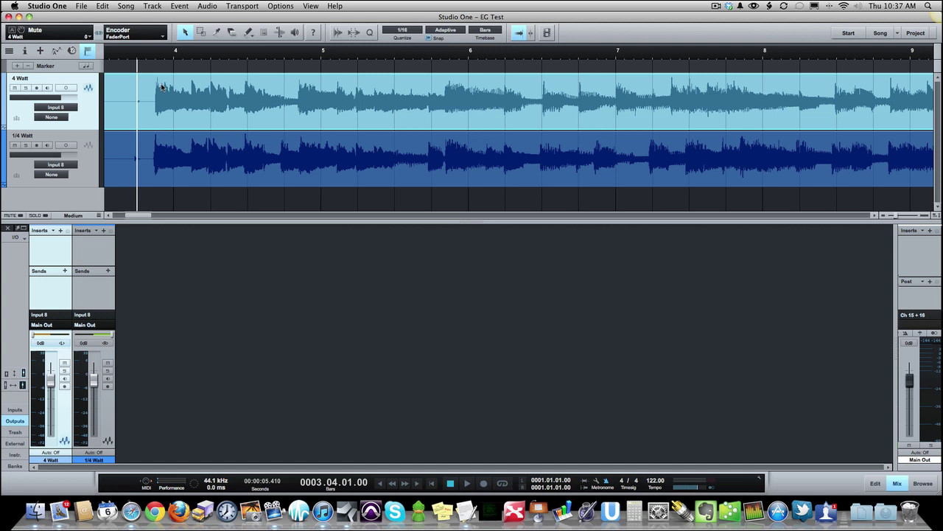
Nudge the playback start later, then load understandingrecording.com/electric in Safari
left_click(142, 58)
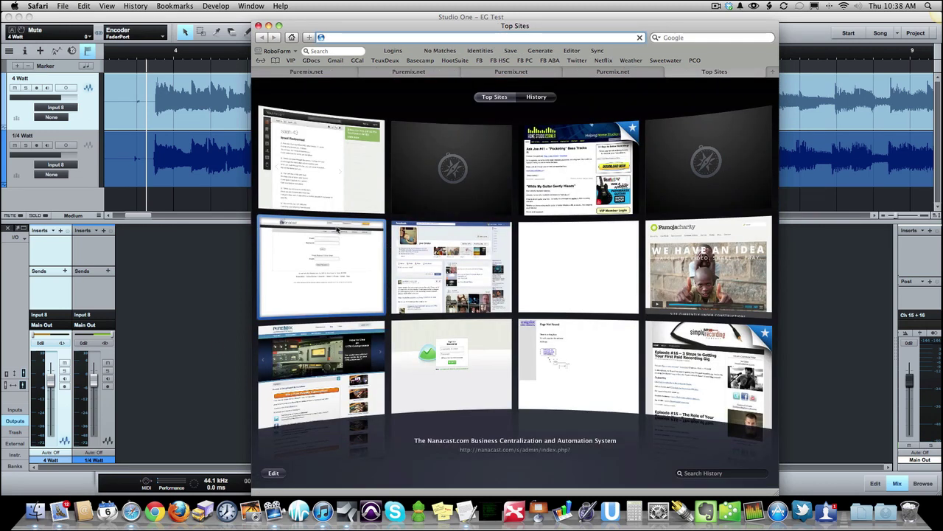
type("understandingrec")
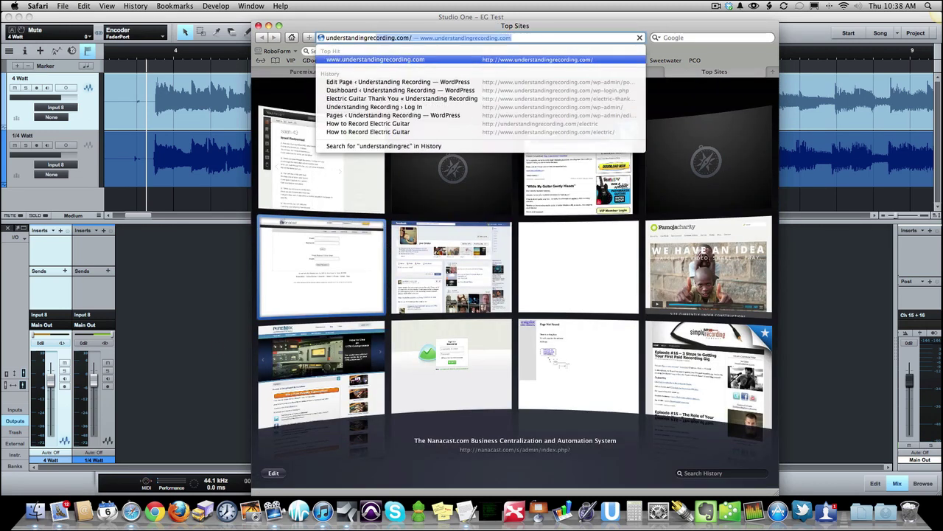
type("ording.com/elec")
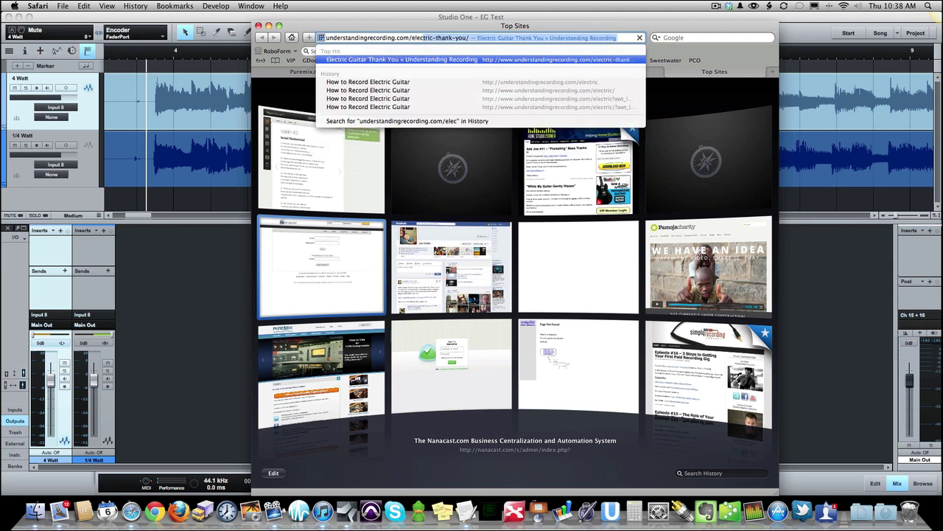
type("tric")
key("Return")
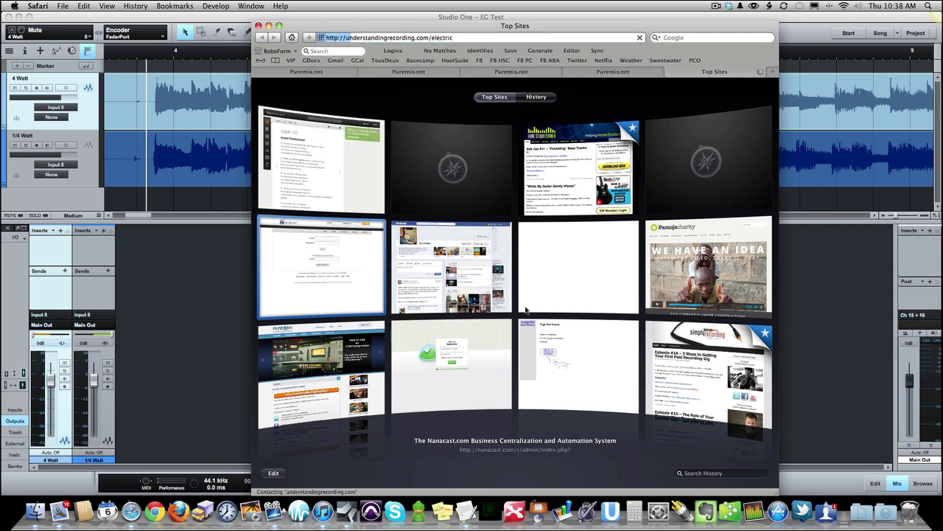
Scroll to the course pricing section and highlight the 97.00 USD total
left_click_drag(595, 25, 556, 16)
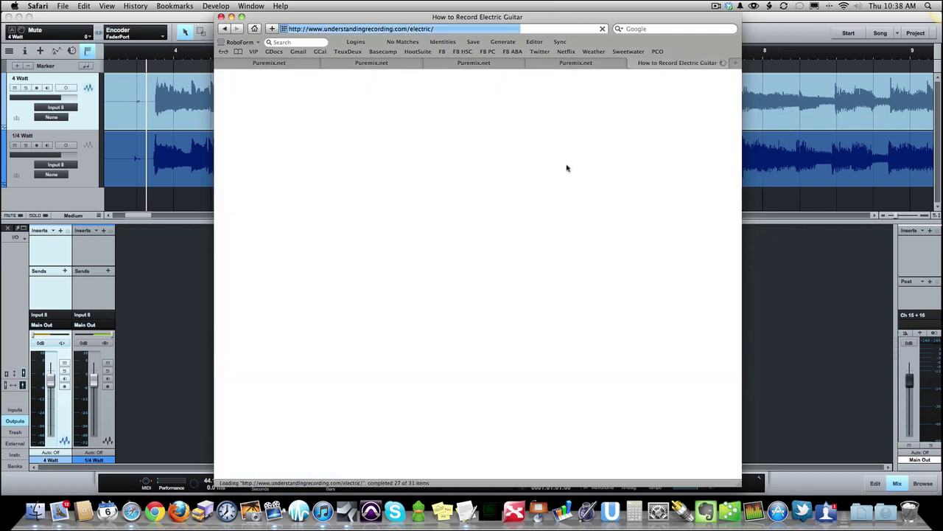
scroll(568, 212, "down", 20)
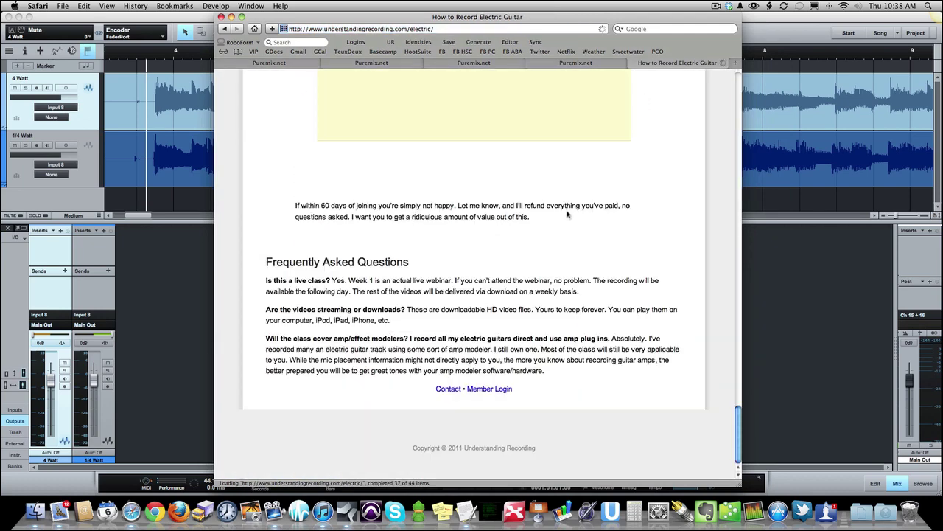
scroll(560, 199, "up", 6)
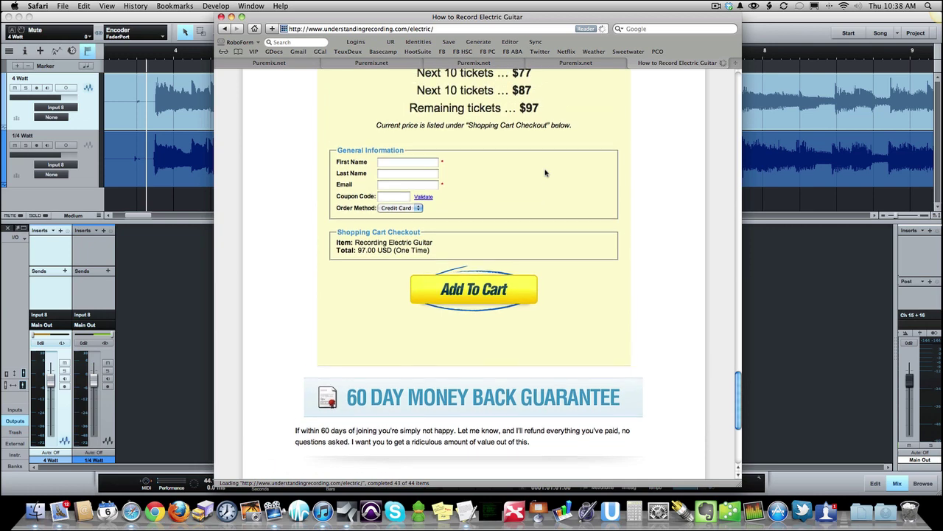
scroll(545, 173, "up", 3)
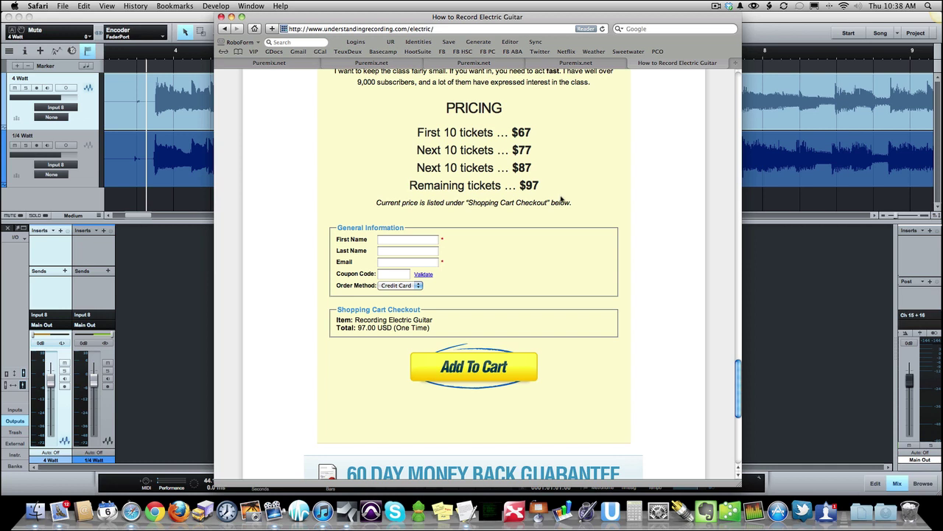
scroll(546, 173, "up", 1)
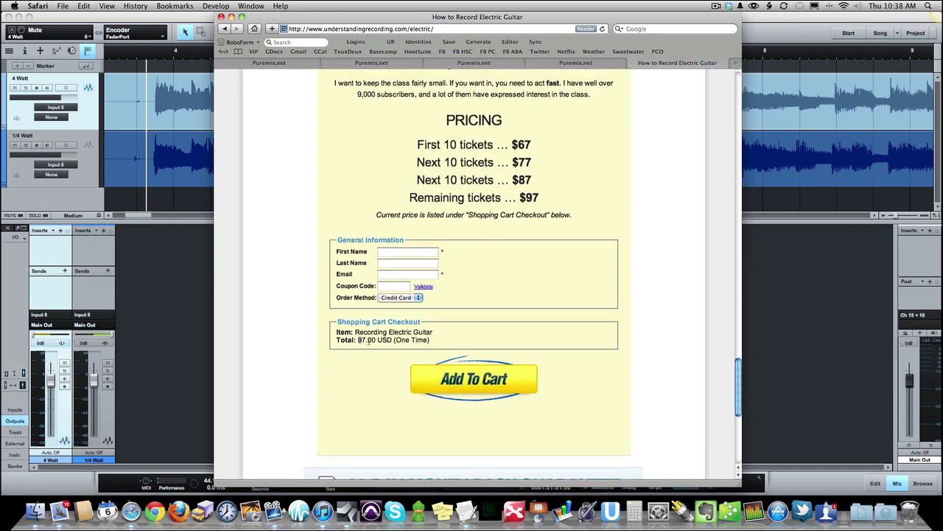
left_click_drag(359, 340, 393, 339)
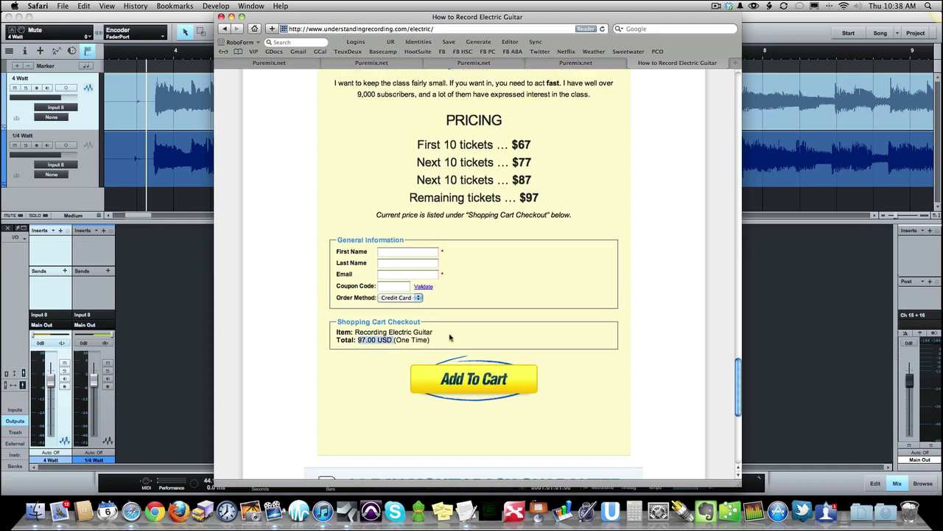